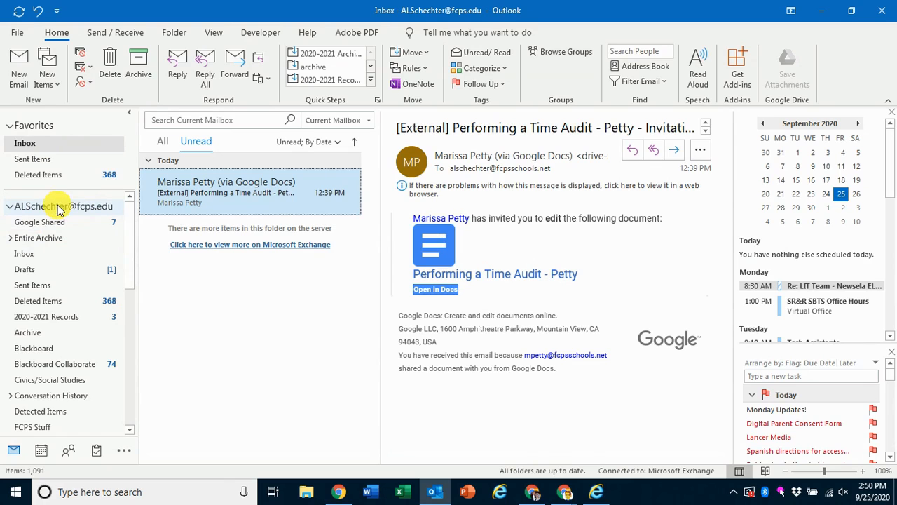
Create a new mail folder named Drive Emails at the top level of the mailbox
{"action": "right_click", "coordinate": [58, 210]}
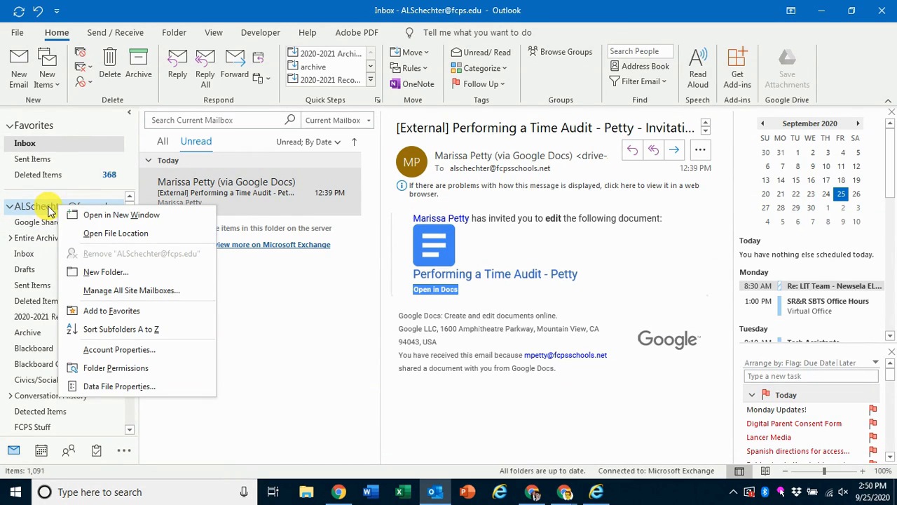
{"action": "left_click", "coordinate": [120, 272]}
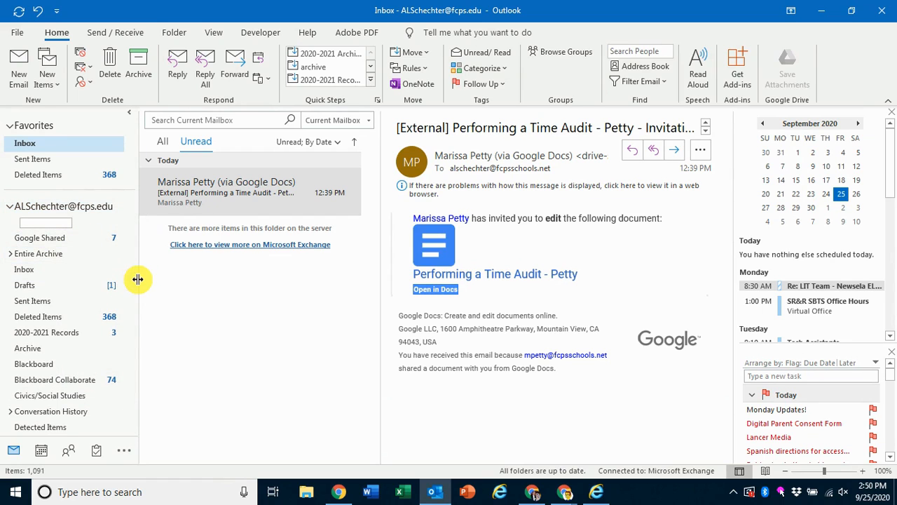
{"action": "type", "text": "Drive Emails"}
{"action": "key", "text": "Return"}
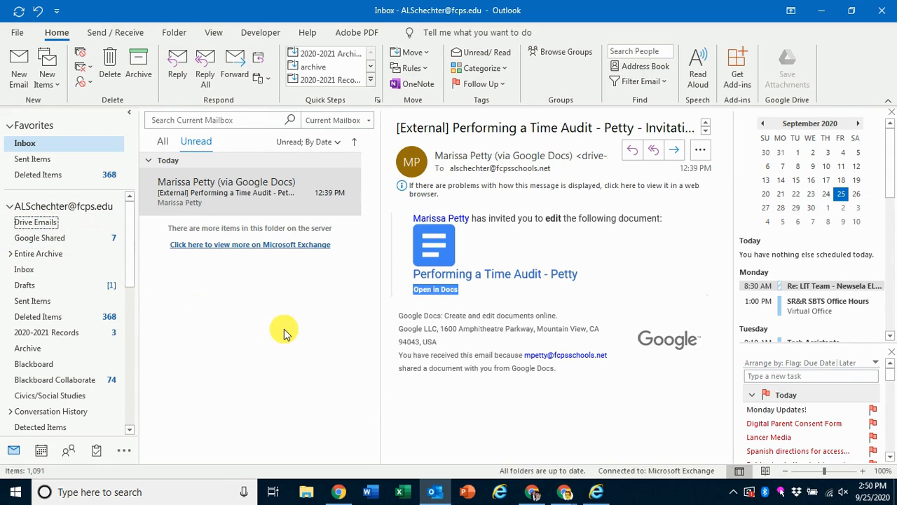
Copy the sender's name and address from the "Performing a Time Audit" document invitation, closing the message when done
{"action": "double_click", "coordinate": [275, 199]}
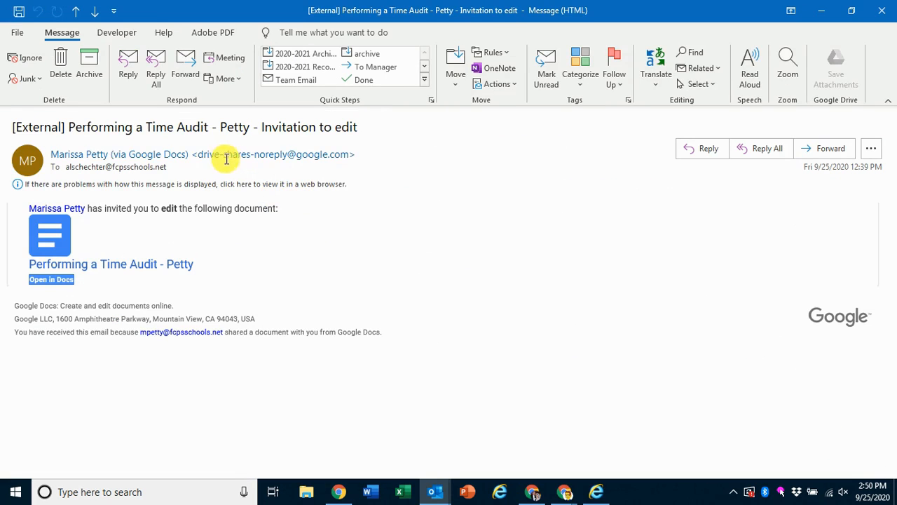
{"action": "mouse_move", "coordinate": [226, 157]}
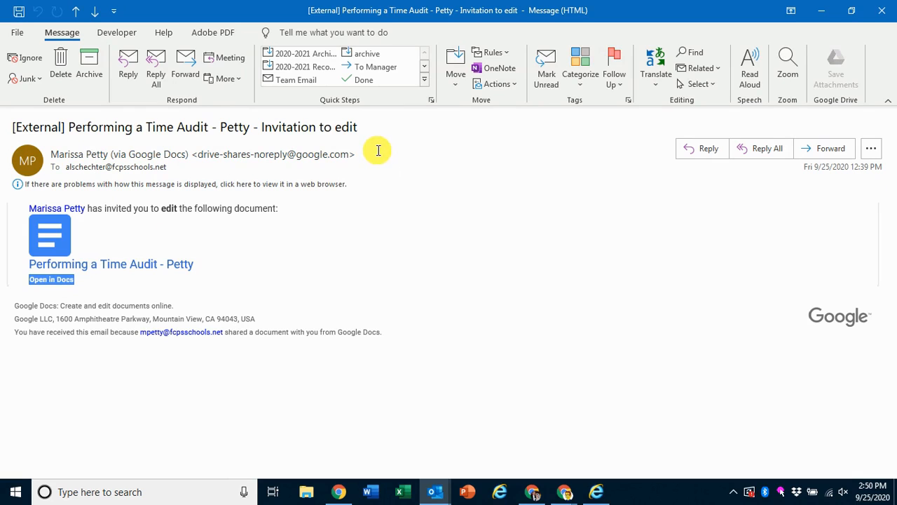
{"action": "triple_click", "coordinate": [347, 154]}
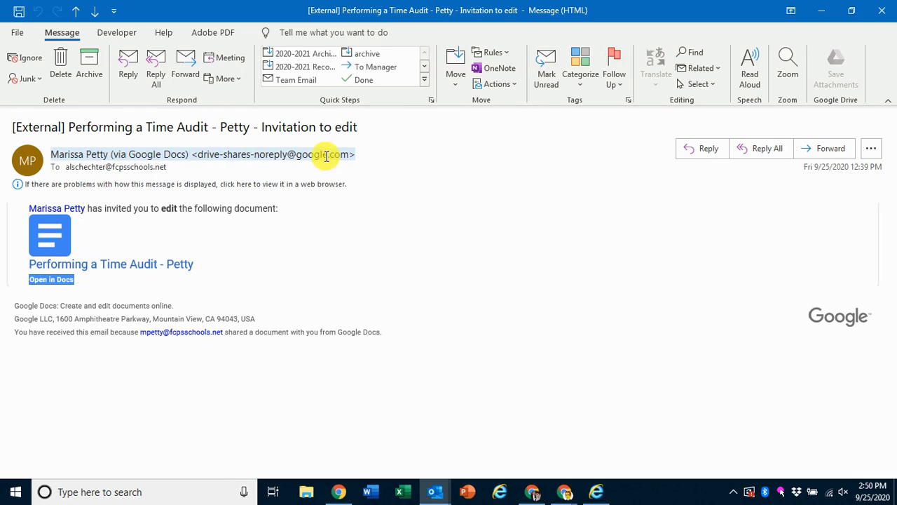
{"action": "right_click", "coordinate": [197, 154]}
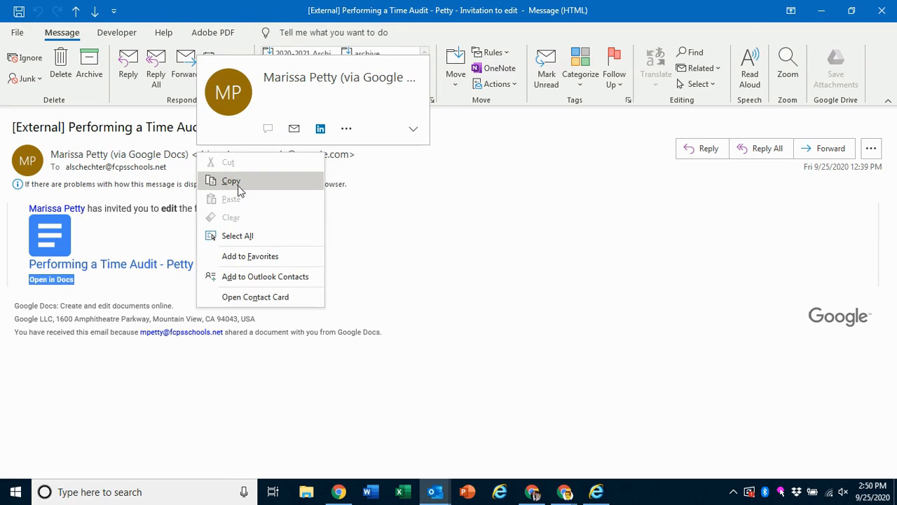
{"action": "left_click", "coordinate": [237, 181]}
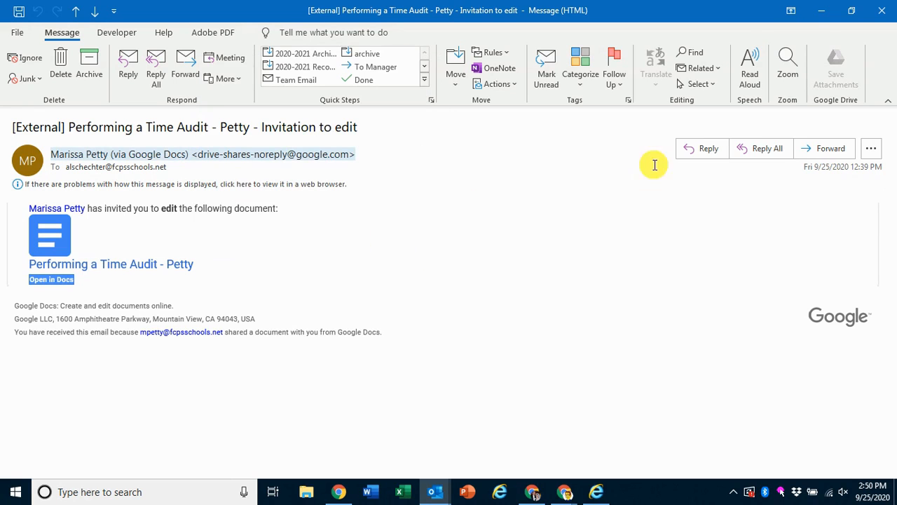
{"action": "left_click", "coordinate": [882, 10]}
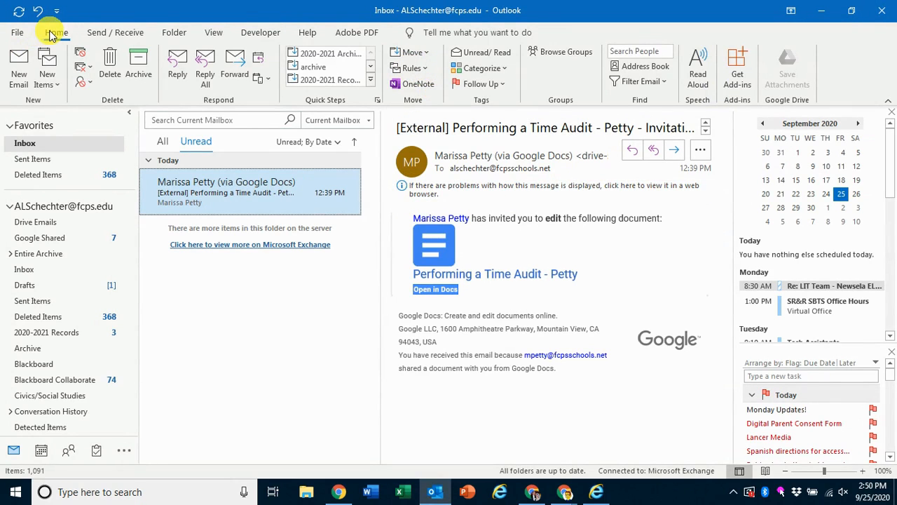
Open the management of rules and alerts, keeping the set of rules stored on the server
{"action": "left_click", "coordinate": [409, 70]}
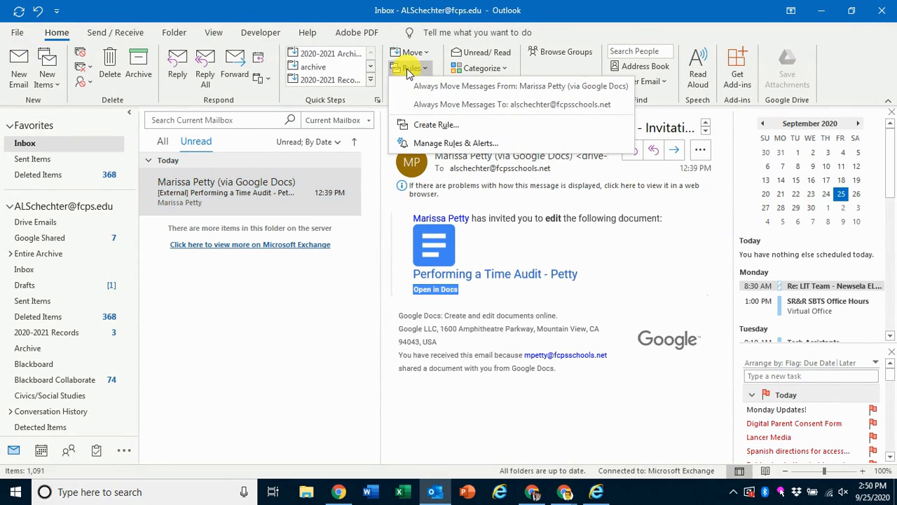
{"action": "left_click", "coordinate": [455, 143]}
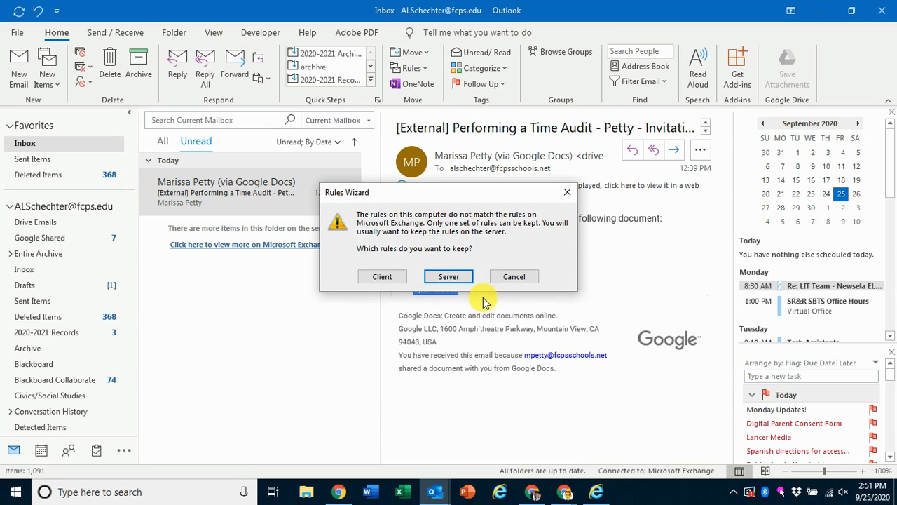
{"action": "left_click", "coordinate": [449, 276]}
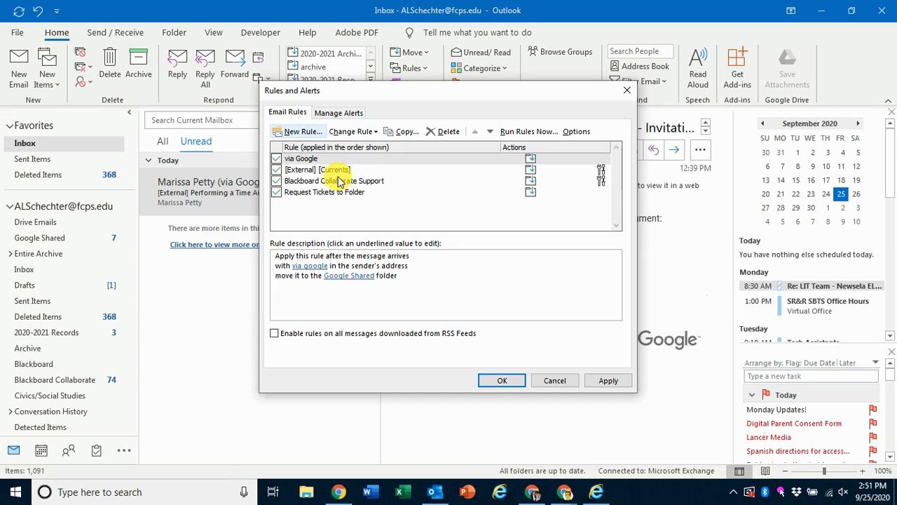
Start a new email rule from the "Move messages from someone to a folder" template and proceed to its conditions
{"action": "left_click", "coordinate": [354, 132]}
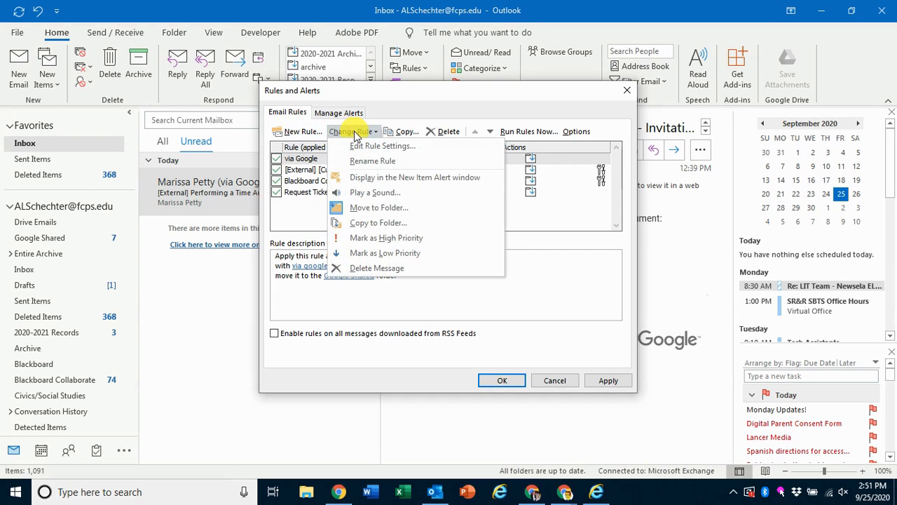
{"action": "left_click", "coordinate": [355, 132]}
{"action": "left_click", "coordinate": [352, 132]}
{"action": "left_click", "coordinate": [298, 132]}
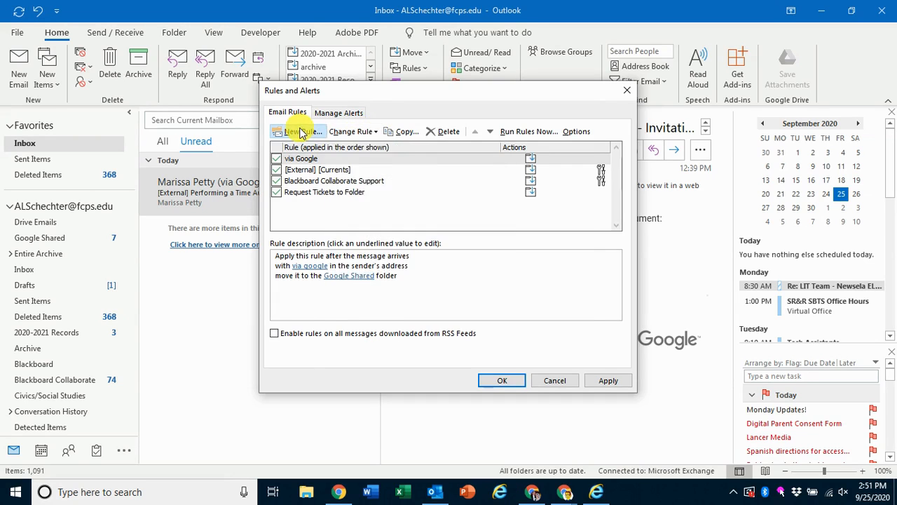
{"action": "left_click", "coordinate": [298, 131]}
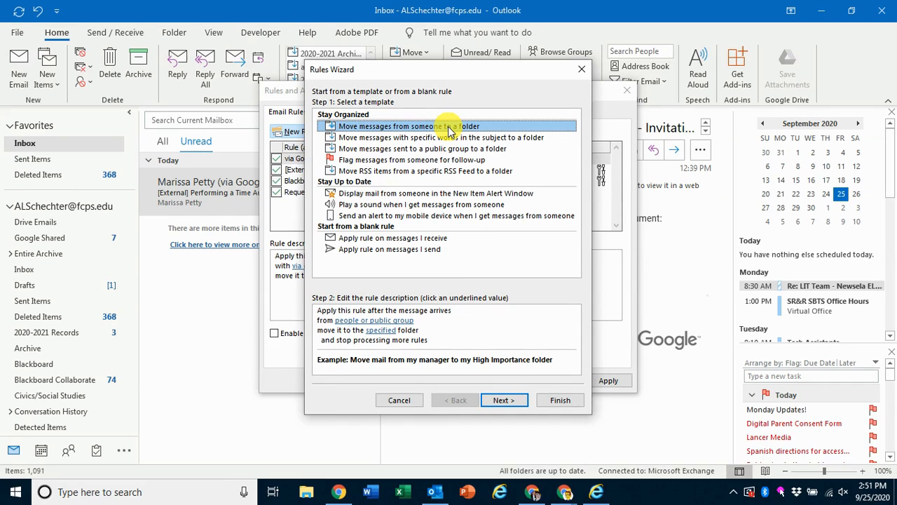
{"action": "left_click", "coordinate": [506, 400]}
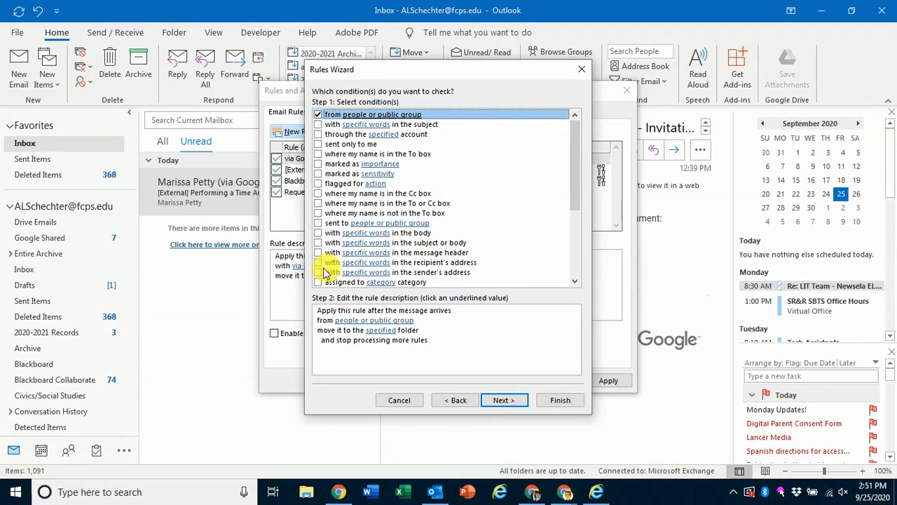
Replace the rule's "from people or public group" condition with "with specific words in the sender's address"
{"action": "left_click", "coordinate": [318, 115]}
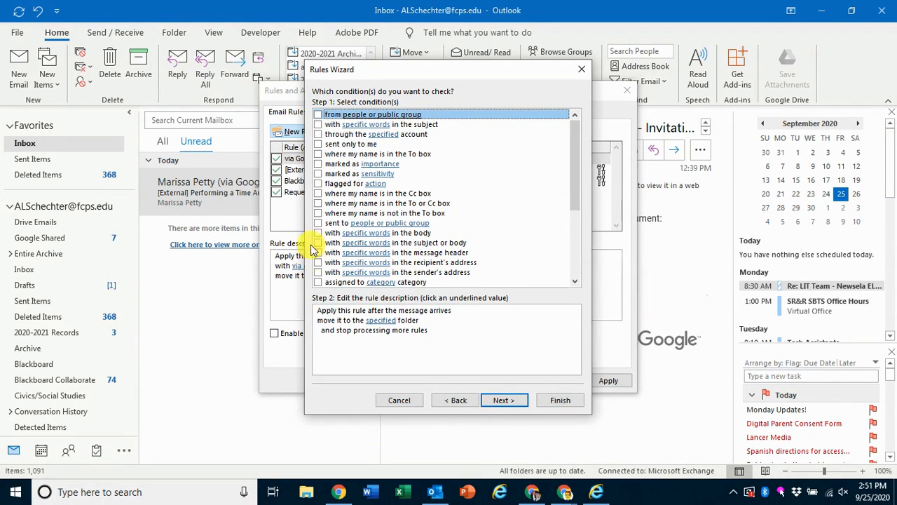
{"action": "left_click", "coordinate": [318, 272]}
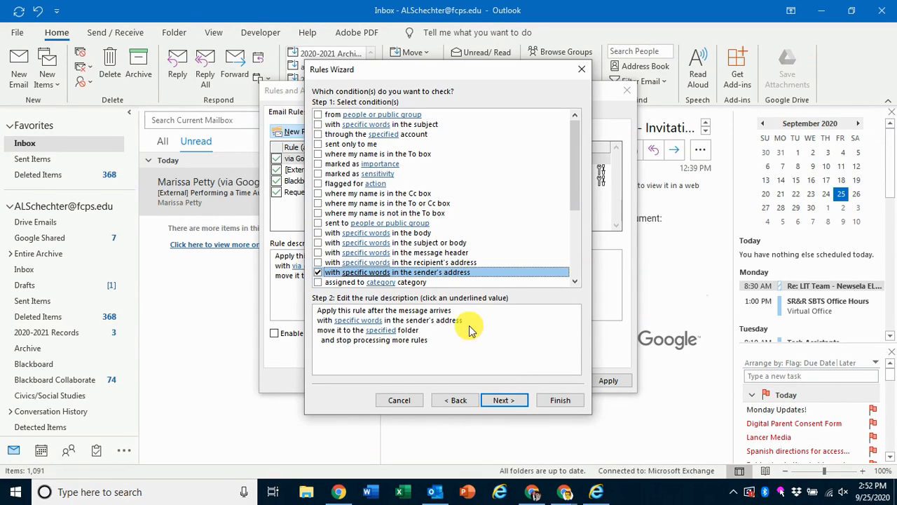
{"action": "left_click", "coordinate": [339, 314]}
{"action": "left_click", "coordinate": [399, 330]}
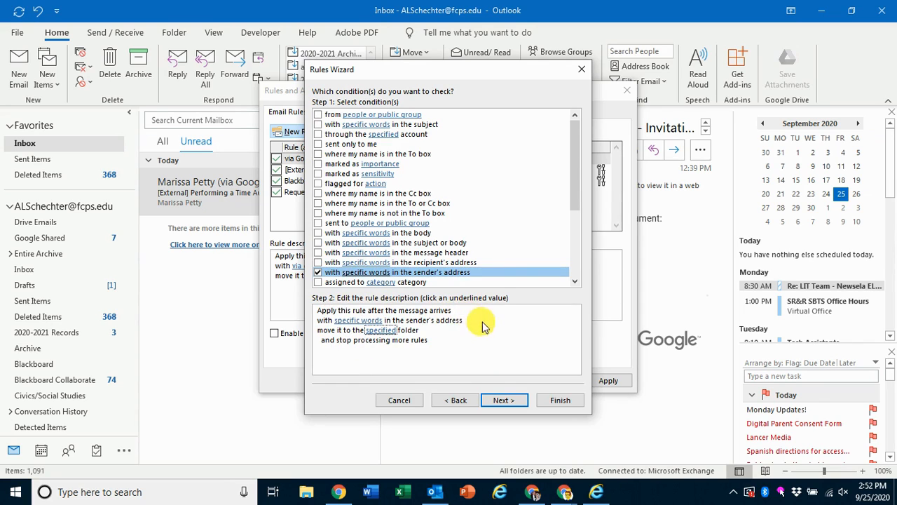
Paste the copied sender as the rule's search text, trim it to just the Google Drive sharing no-reply address, and add it
{"action": "left_click", "coordinate": [354, 321]}
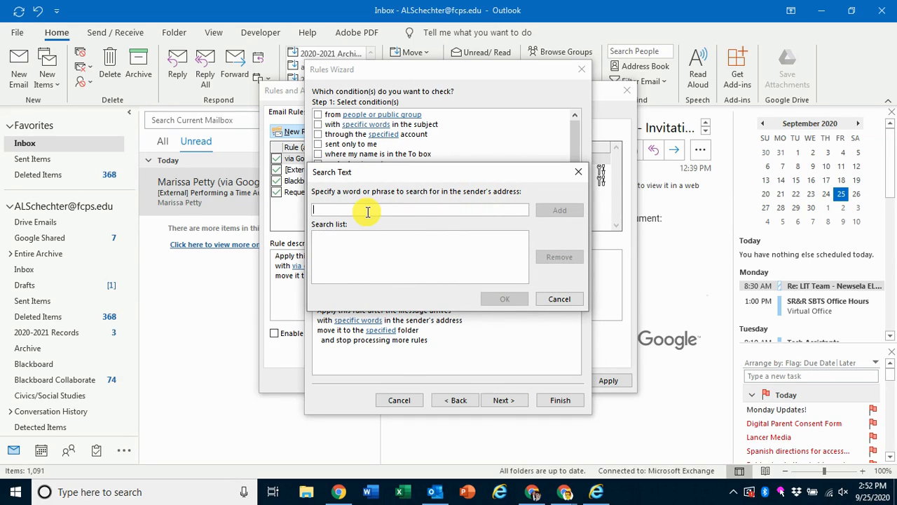
{"action": "key", "text": "ctrl+v"}
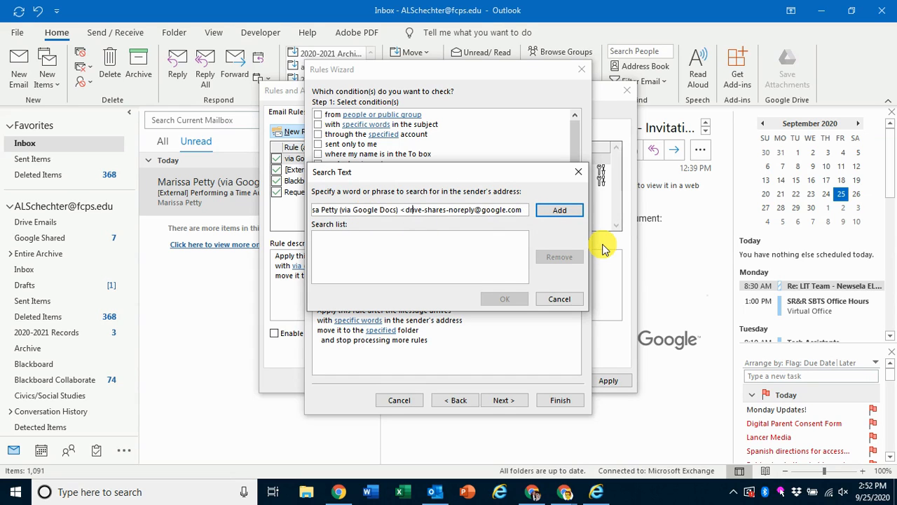
{"action": "key", "text": "BackSpace"}
{"action": "key", "text": "BackSpace"}
{"action": "key", "text": "BackSpace"}
{"action": "key", "text": "BackSpace"}
{"action": "key", "text": "BackSpace"}
{"action": "key", "text": "BackSpace"}
{"action": "key", "text": "BackSpace"}
{"action": "key", "text": "BackSpace"}
{"action": "key", "text": "BackSpace"}
{"action": "key", "text": "BackSpace"}
{"action": "key", "text": "BackSpace"}
{"action": "key", "text": "BackSpace"}
{"action": "key", "text": "BackSpace"}
{"action": "key", "text": "BackSpace"}
{"action": "key", "text": "BackSpace"}
{"action": "key", "text": "BackSpace"}
{"action": "key", "text": "BackSpace"}
{"action": "key", "text": "BackSpace"}
{"action": "key", "text": "BackSpace"}
{"action": "key", "text": "BackSpace"}
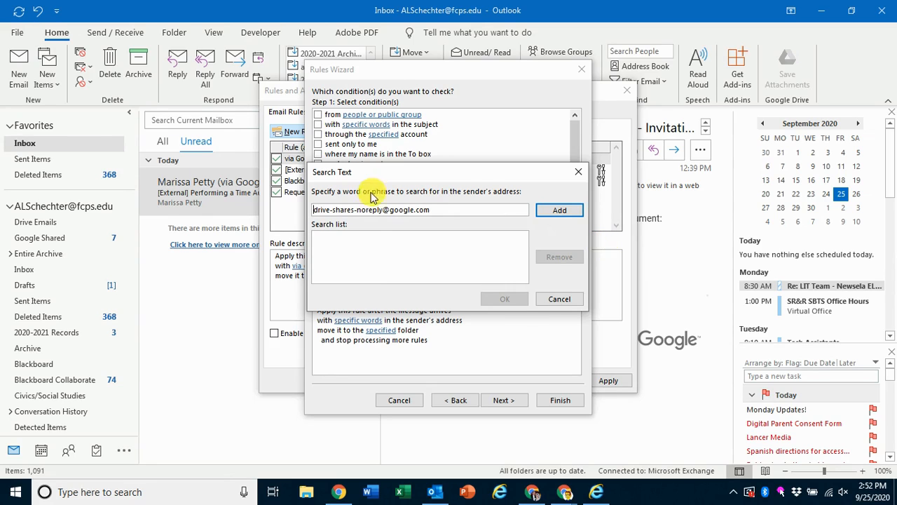
{"action": "left_click", "coordinate": [558, 211]}
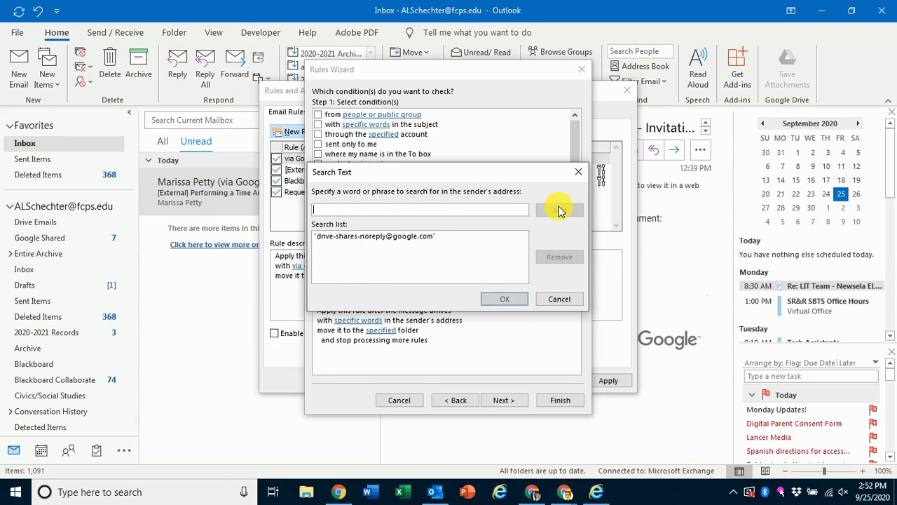
{"action": "left_click", "coordinate": [511, 301]}
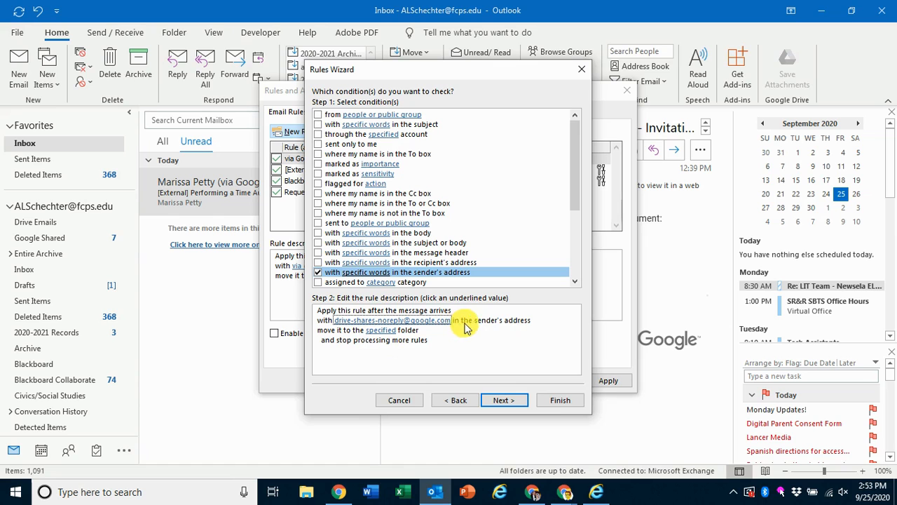
Set Google Shared as the folder the rule moves matching messages to
{"action": "left_click", "coordinate": [384, 331]}
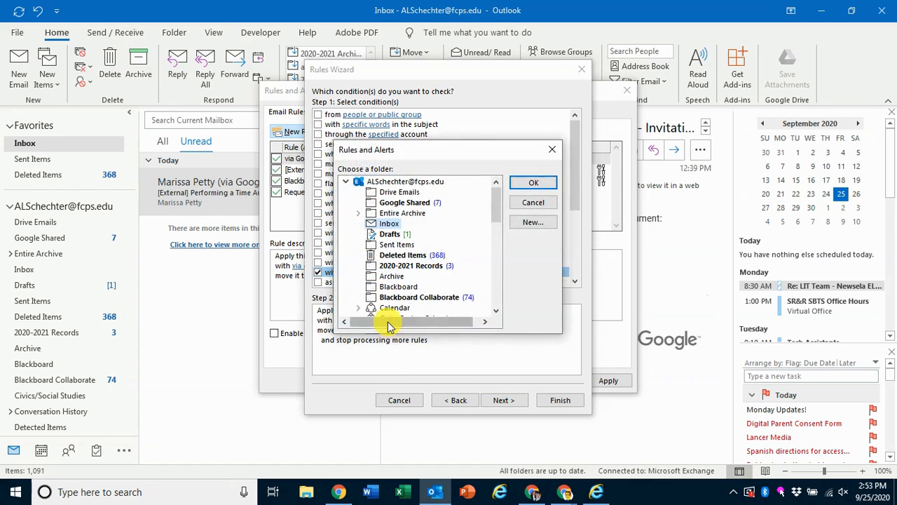
{"action": "left_click", "coordinate": [404, 203]}
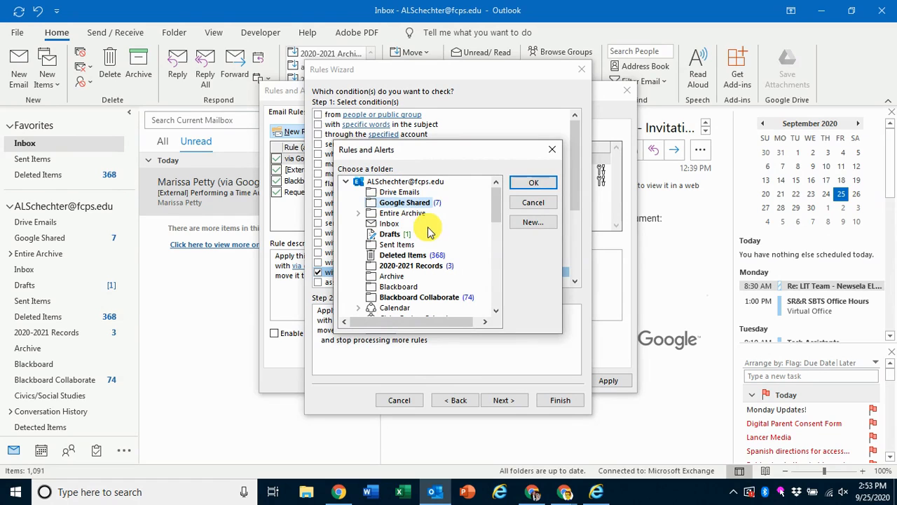
{"action": "left_click", "coordinate": [533, 184]}
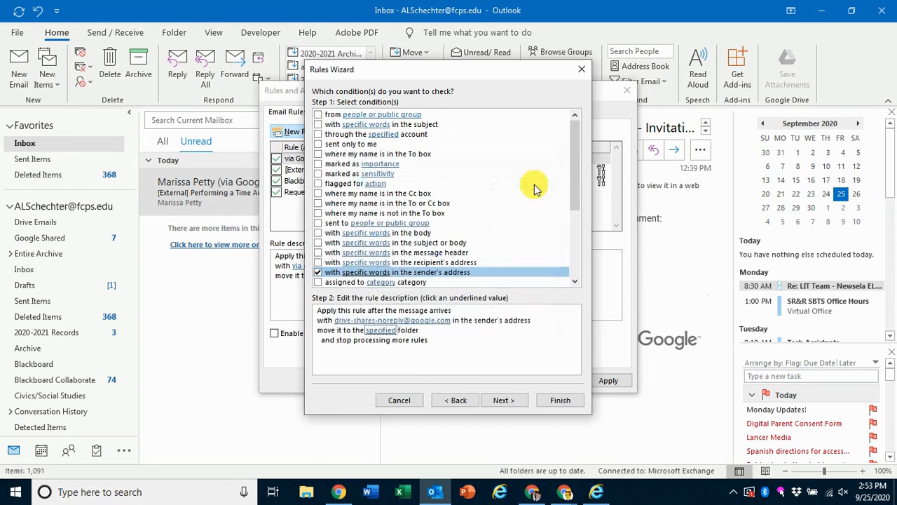
Finish the rule with its default actions, no exceptions and the default name, running it now on messages already in Inbox
{"action": "left_click", "coordinate": [517, 401]}
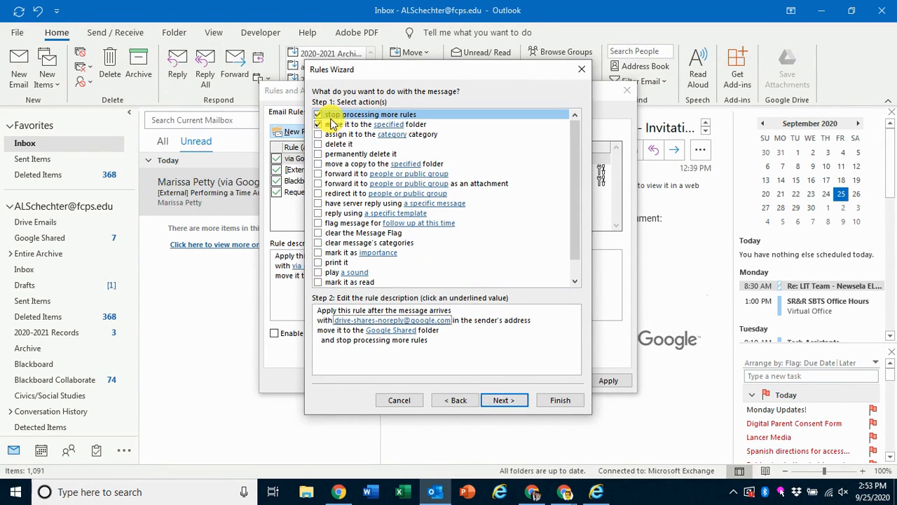
{"action": "left_click", "coordinate": [502, 400]}
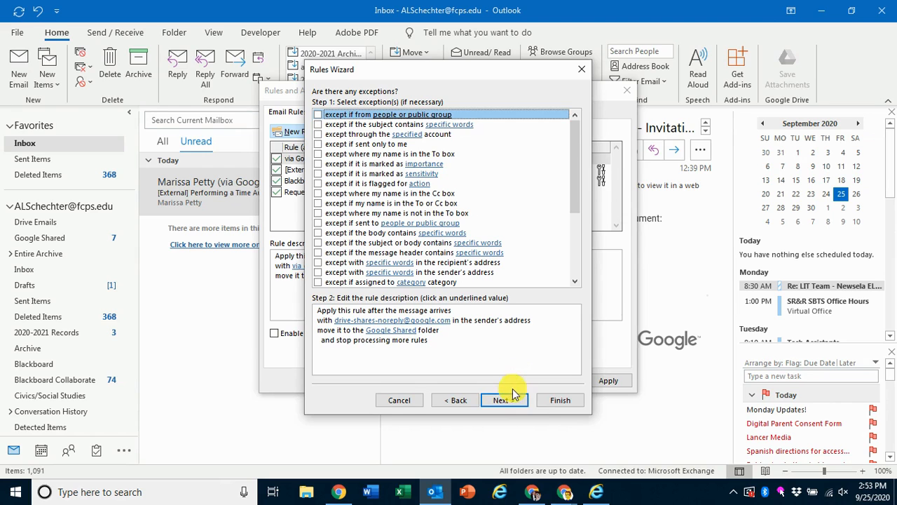
{"action": "left_click", "coordinate": [515, 404]}
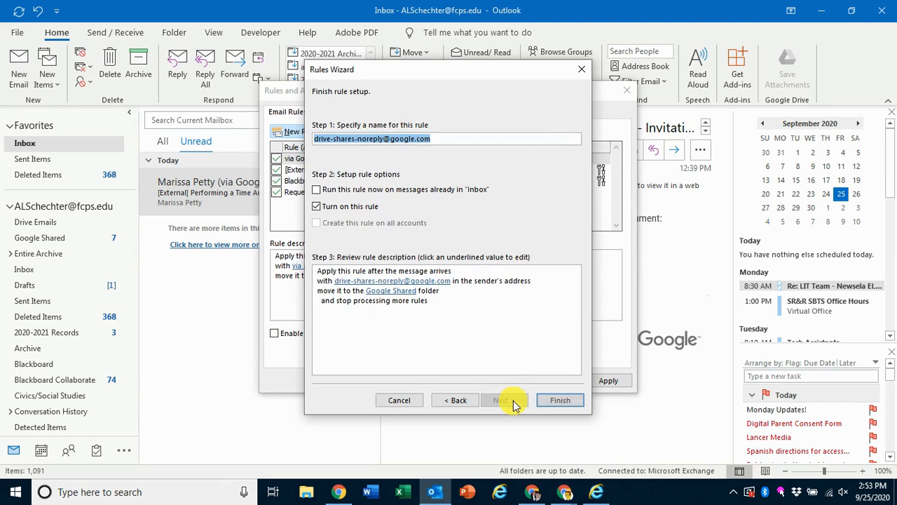
{"action": "left_click", "coordinate": [317, 191]}
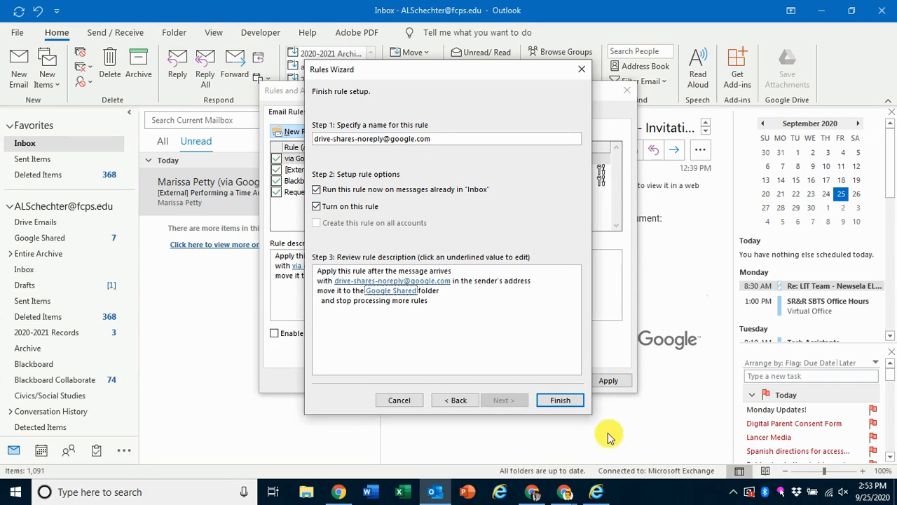
{"action": "left_click", "coordinate": [561, 400]}
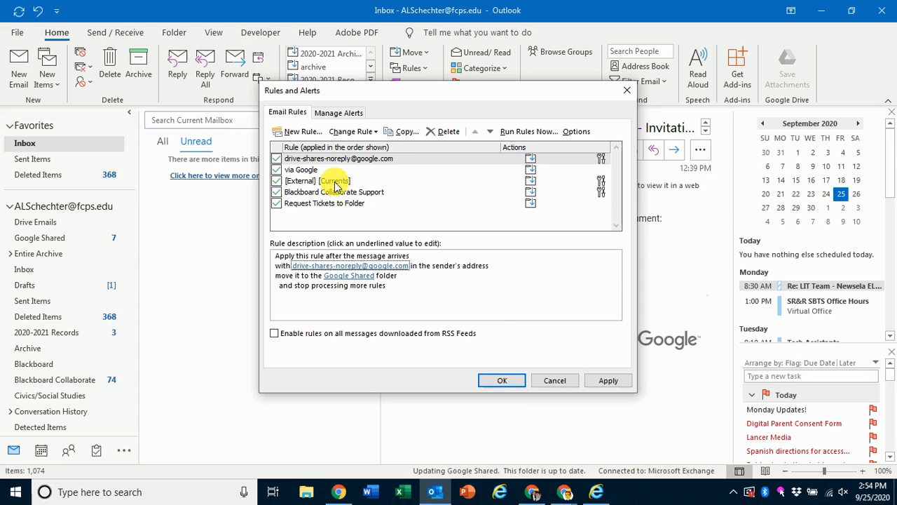
Examine the sender condition and destination folder of the Blackboard Collaborate Support rule
{"action": "left_click", "coordinate": [366, 192]}
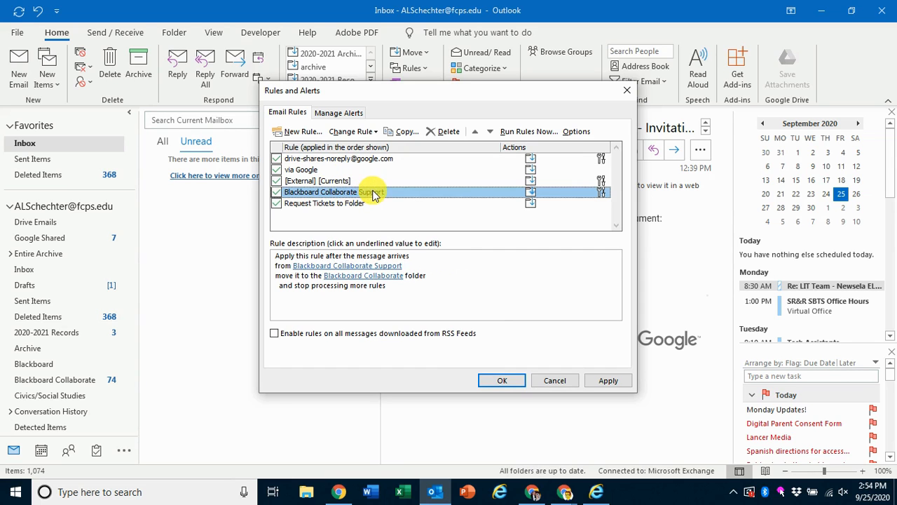
{"action": "double_click", "coordinate": [373, 193]}
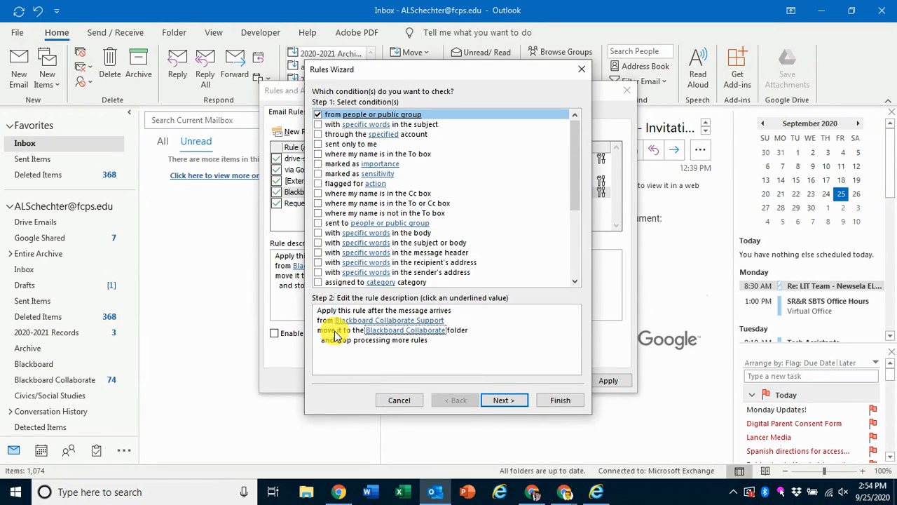
{"action": "left_click", "coordinate": [344, 114]}
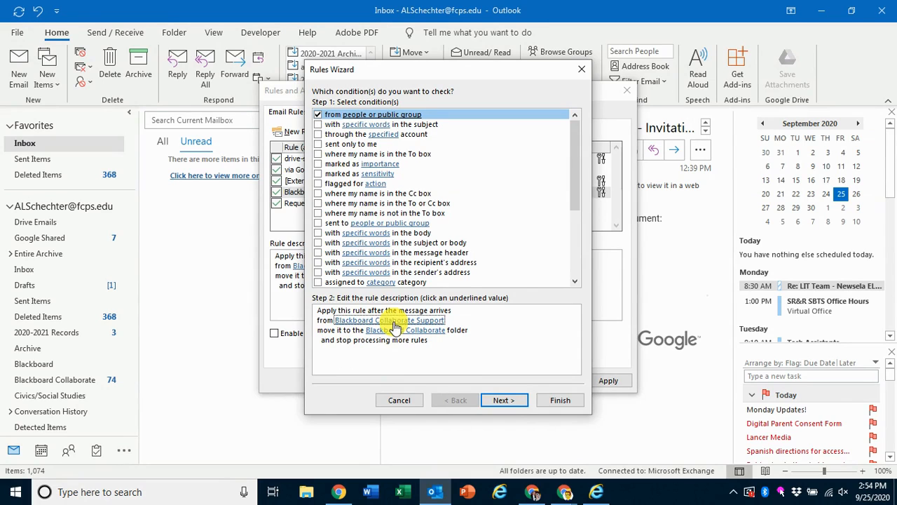
{"action": "left_click", "coordinate": [418, 330]}
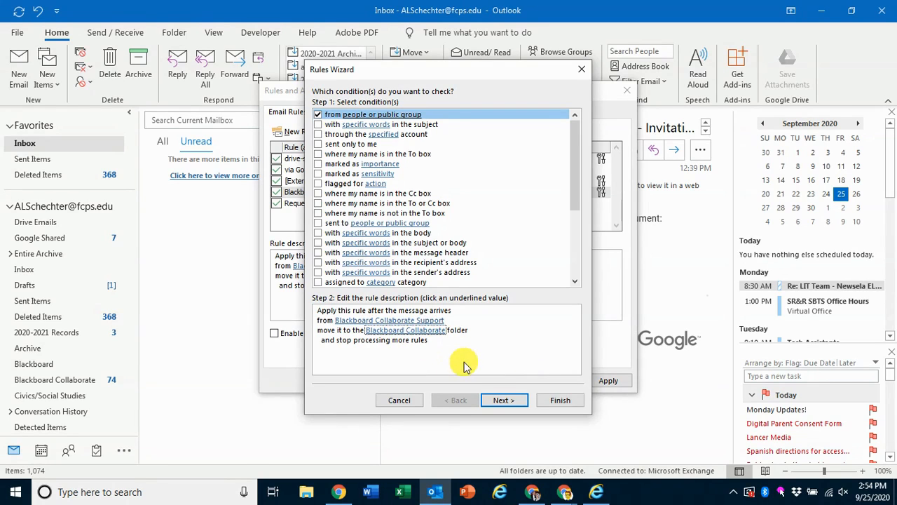
{"action": "left_click", "coordinate": [558, 400]}
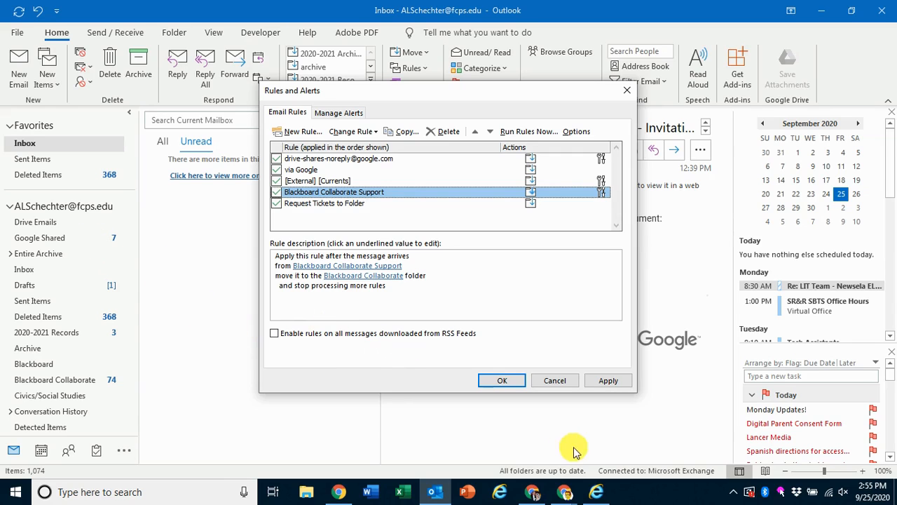
Save the email rules and search the Google Shared folder by the invitation sender's first name
{"action": "left_click", "coordinate": [503, 382]}
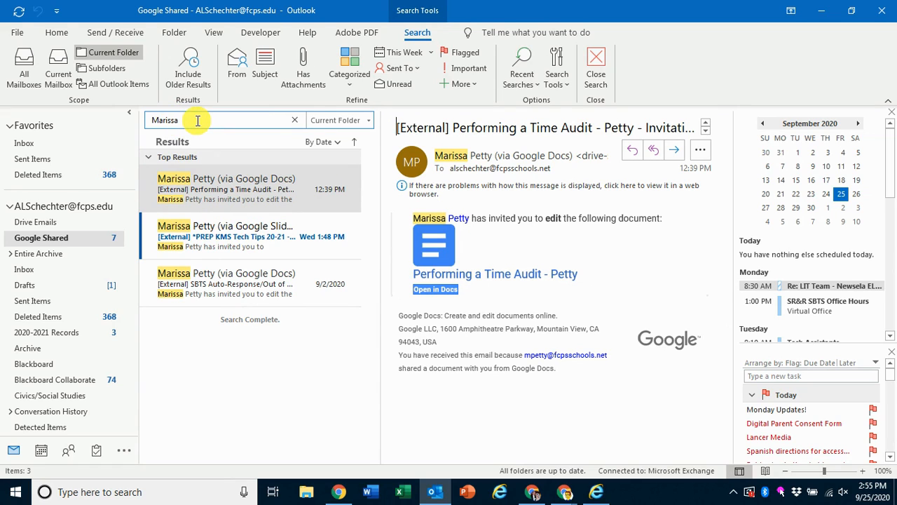
{"action": "double_click", "coordinate": [171, 120]}
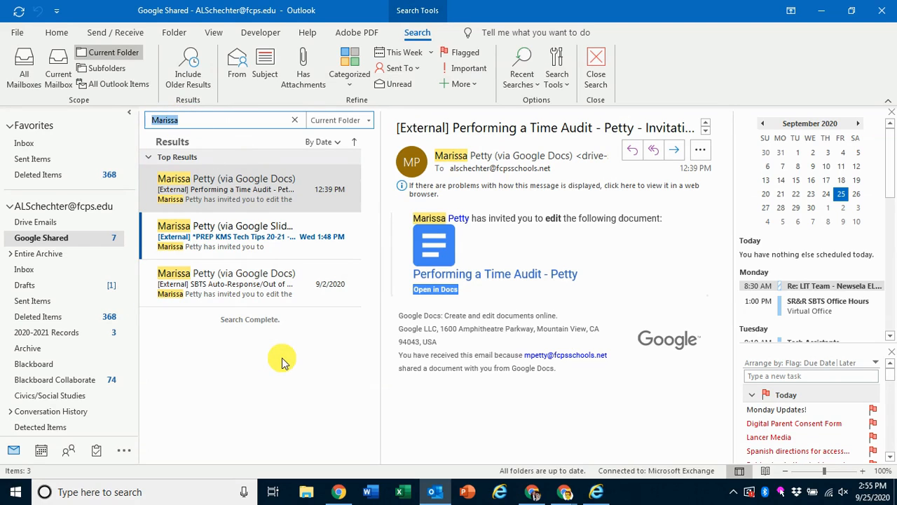